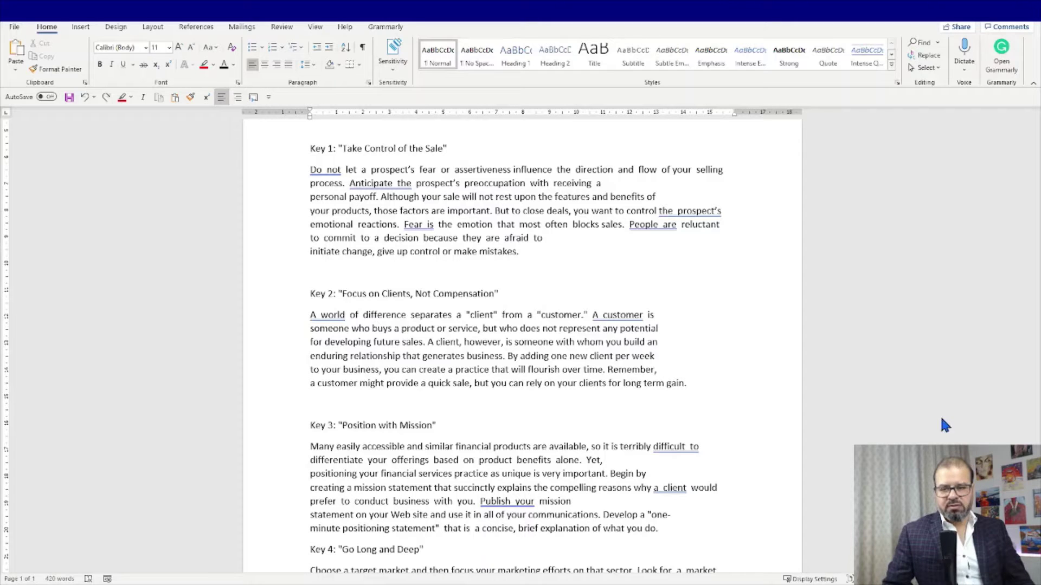
Step: Scroll to the top of the document so The Inspiration heading is visible
{"action": "scroll", "coordinate": [613, 371], "scroll_direction": "up", "scroll_amount": 5}
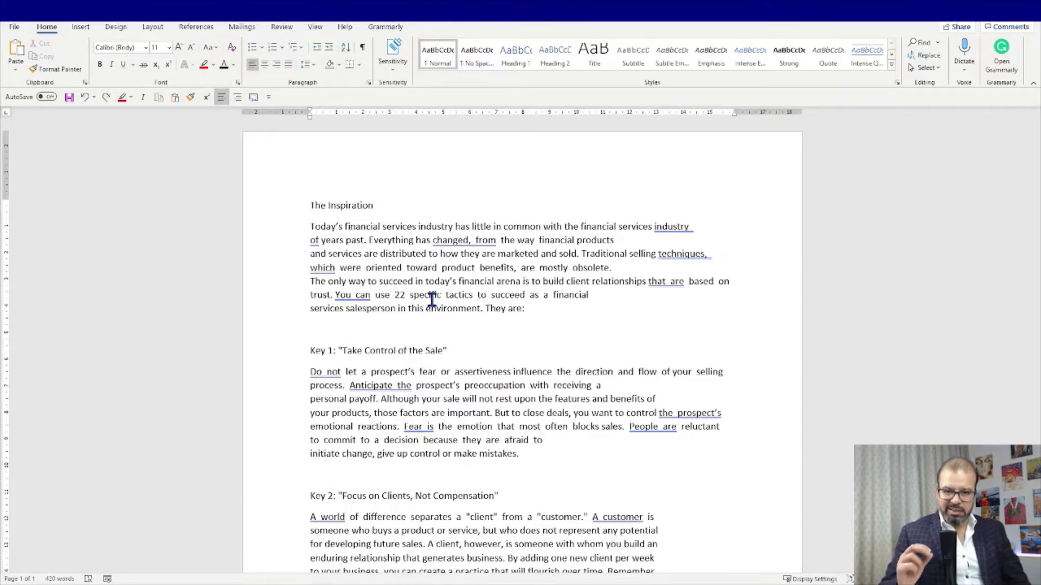
Step: Open Word Options at the Quick Access Toolbar page via More Commands
{"action": "left_click", "coordinate": [267, 98]}
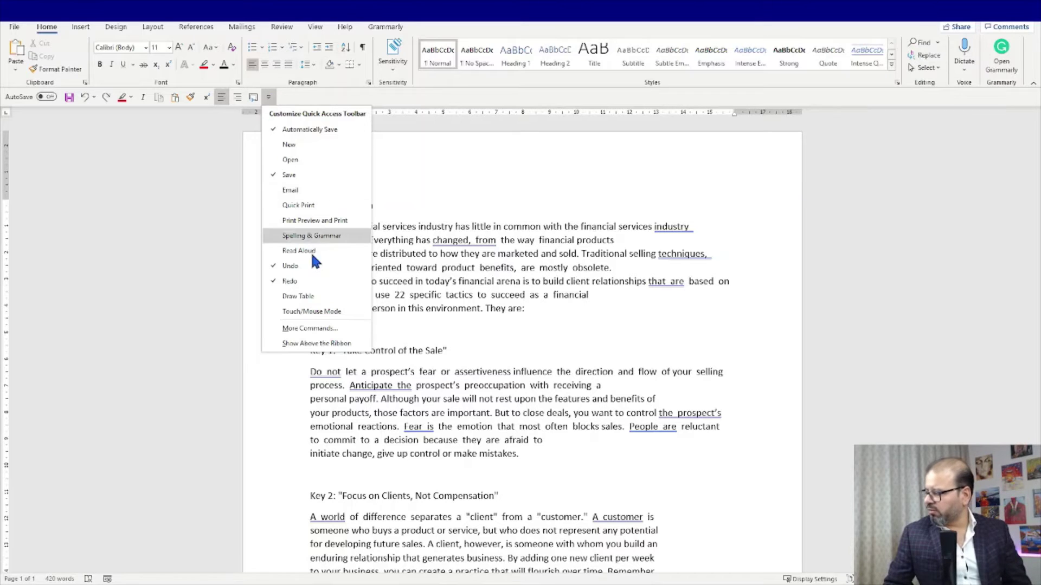
{"action": "left_click", "coordinate": [329, 330]}
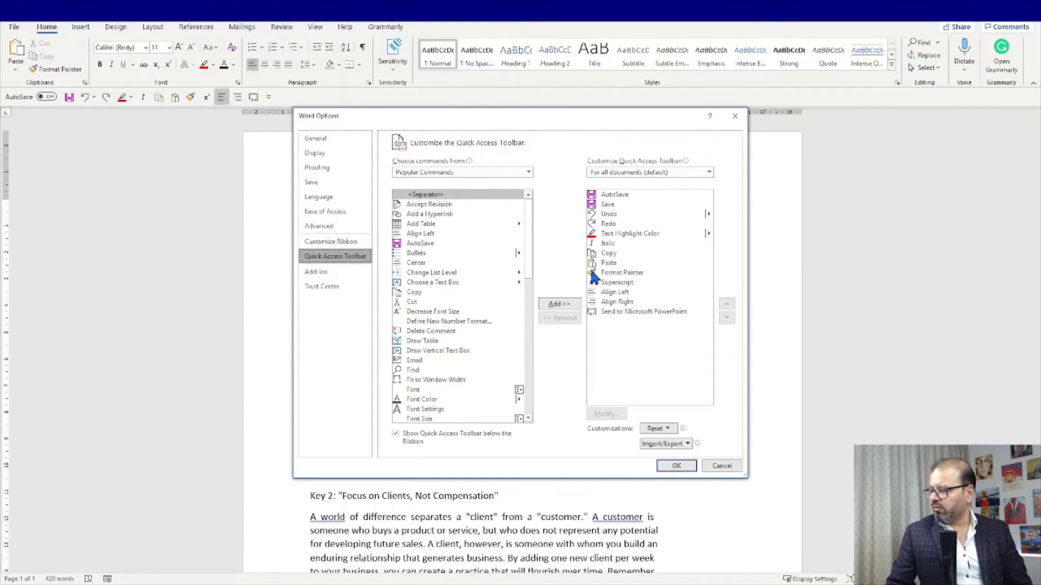
Step: Set Choose commands from to All Commands and jump to commands starting with 'send'
{"action": "left_click", "coordinate": [528, 173]}
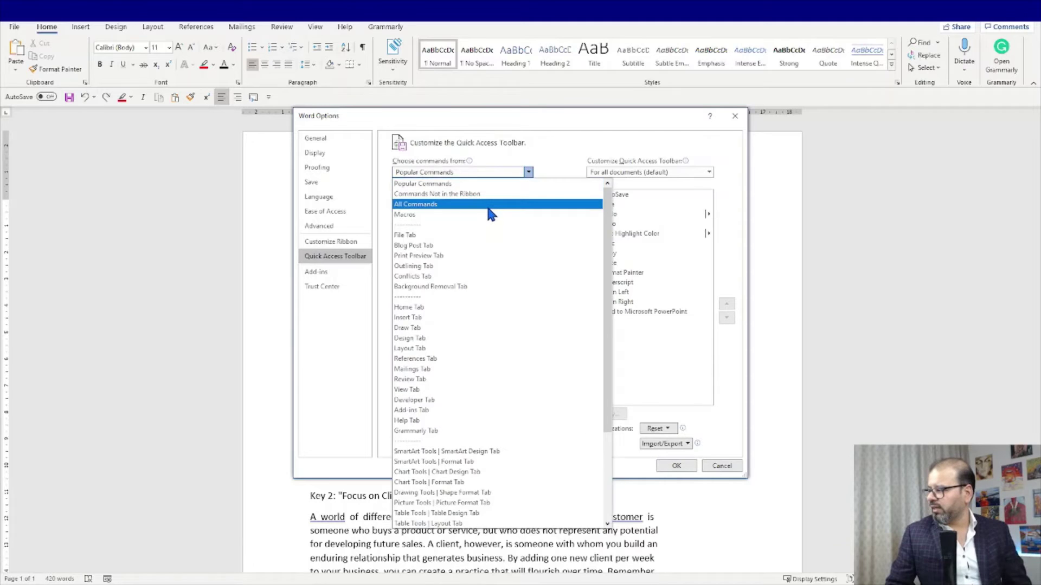
{"action": "key", "text": "Escape"}
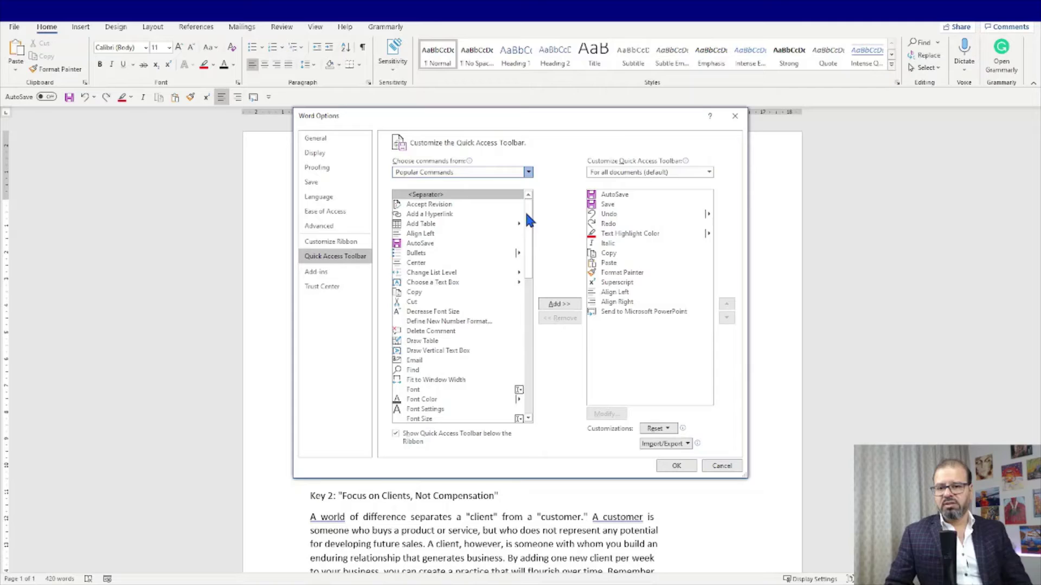
{"action": "left_click", "coordinate": [528, 173]}
{"action": "left_click", "coordinate": [461, 201]}
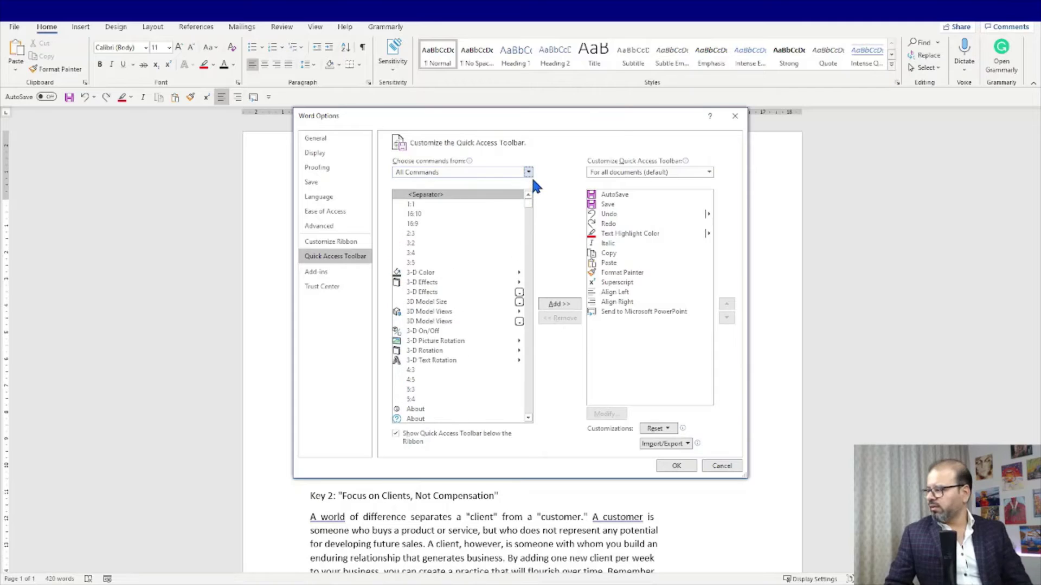
{"action": "left_click", "coordinate": [464, 243]}
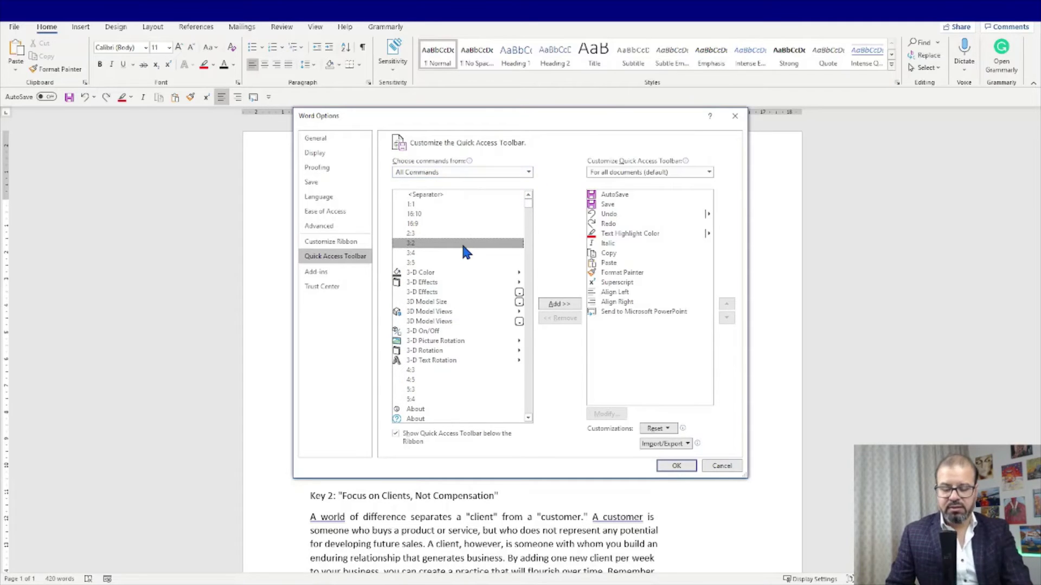
{"action": "type", "text": "send"}
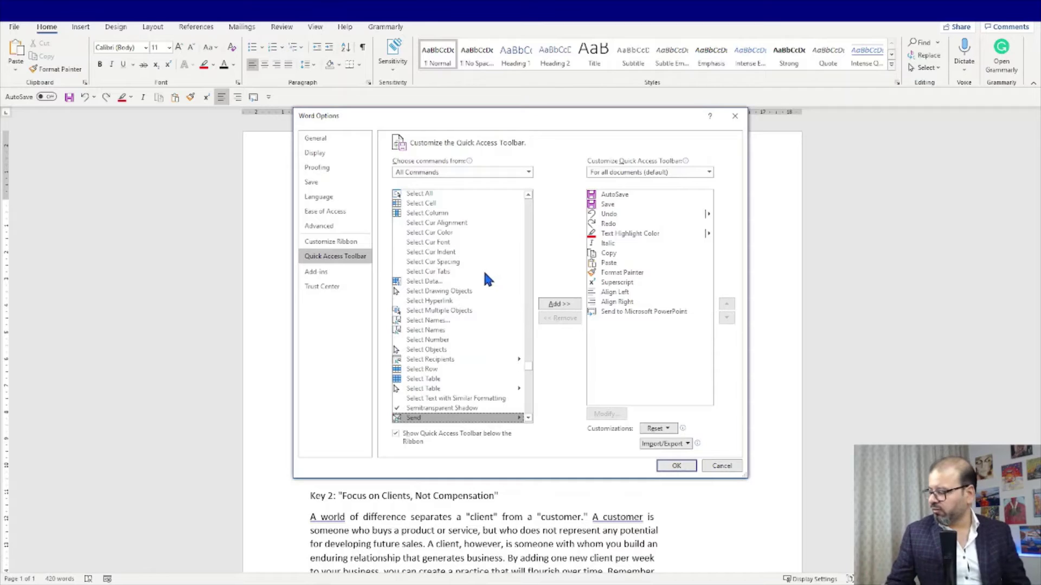
Step: Add Send to Microsoft PowerPoint to the Quick Access Toolbar and confirm with OK
{"action": "left_click", "coordinate": [529, 418]}
{"action": "left_click", "coordinate": [528, 417]}
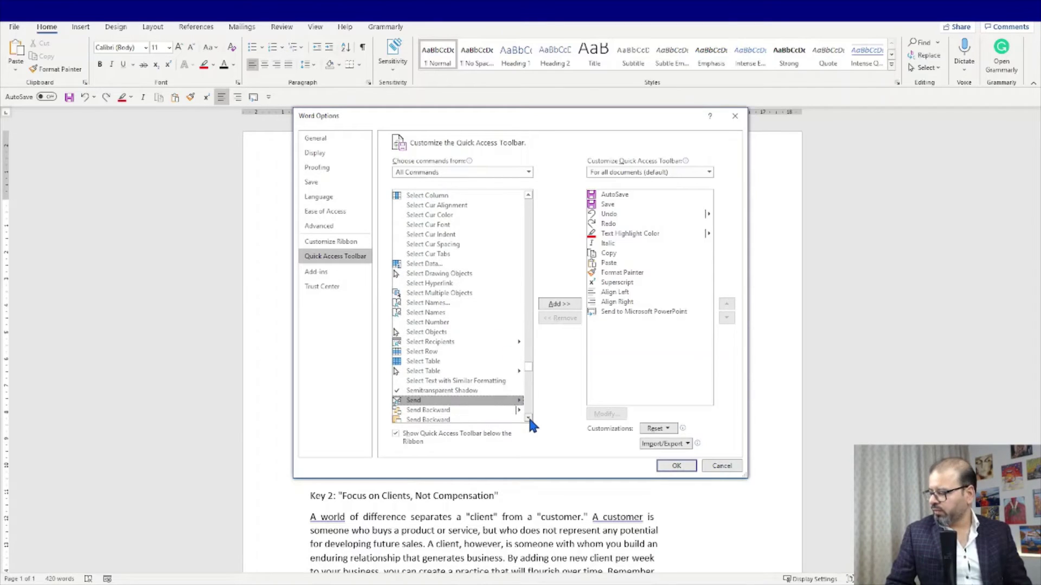
{"action": "left_click", "coordinate": [529, 418]}
{"action": "left_click", "coordinate": [529, 418]}
{"action": "left_click", "coordinate": [528, 418]}
{"action": "left_click", "coordinate": [528, 418]}
{"action": "left_click", "coordinate": [529, 418]}
{"action": "left_click", "coordinate": [529, 418]}
{"action": "left_click", "coordinate": [528, 417]}
{"action": "left_click", "coordinate": [529, 418]}
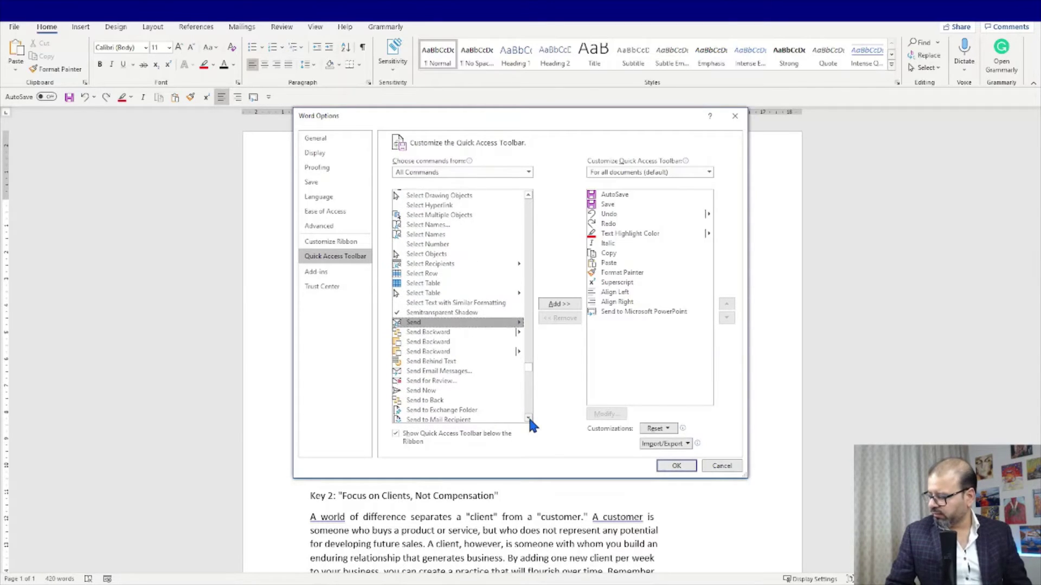
{"action": "left_click", "coordinate": [529, 418]}
{"action": "left_click", "coordinate": [528, 418]}
{"action": "left_click", "coordinate": [528, 418]}
{"action": "left_click", "coordinate": [472, 403]}
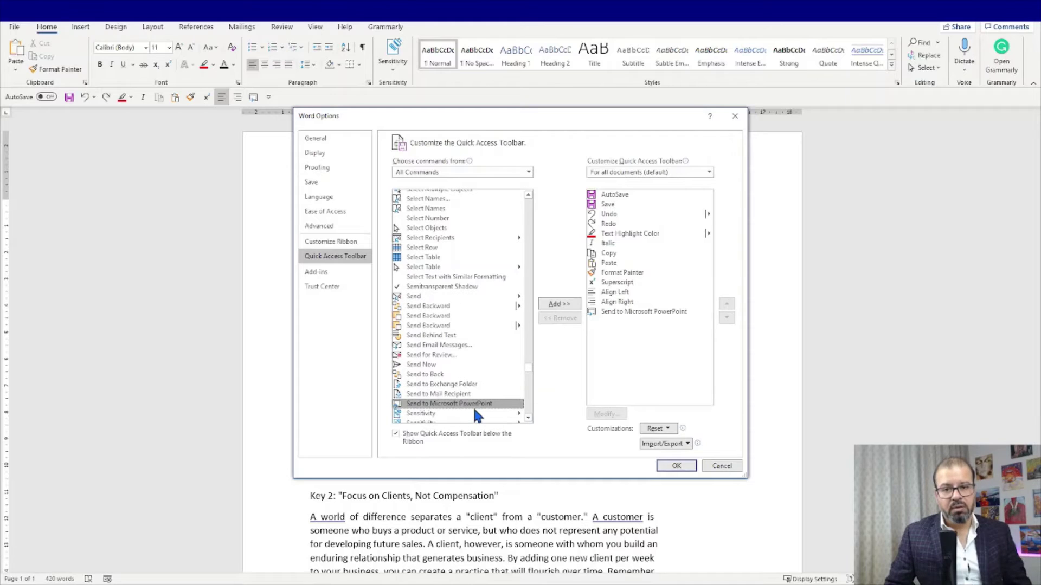
{"action": "left_click", "coordinate": [545, 305]}
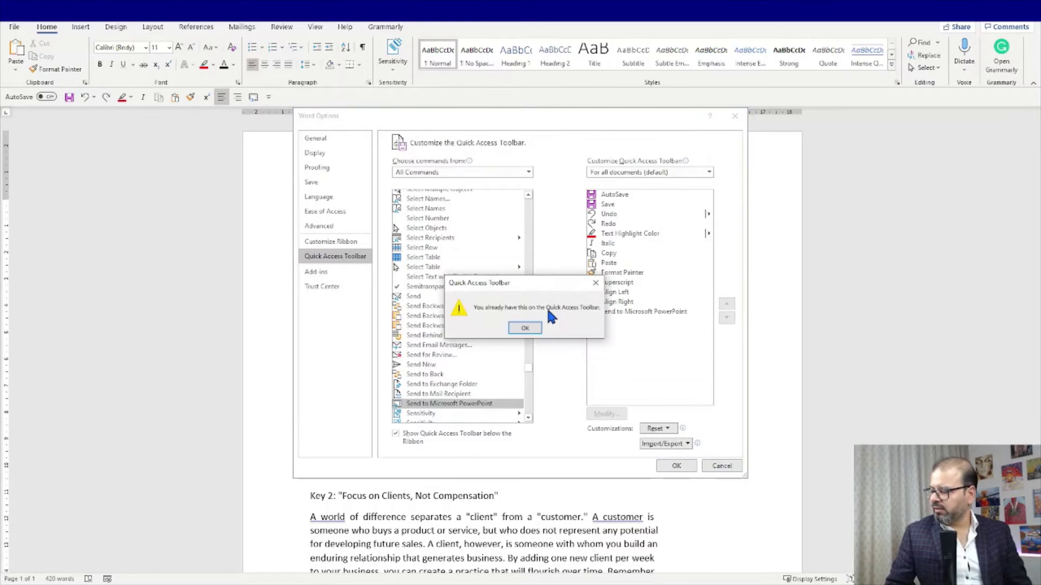
{"action": "left_click", "coordinate": [535, 341]}
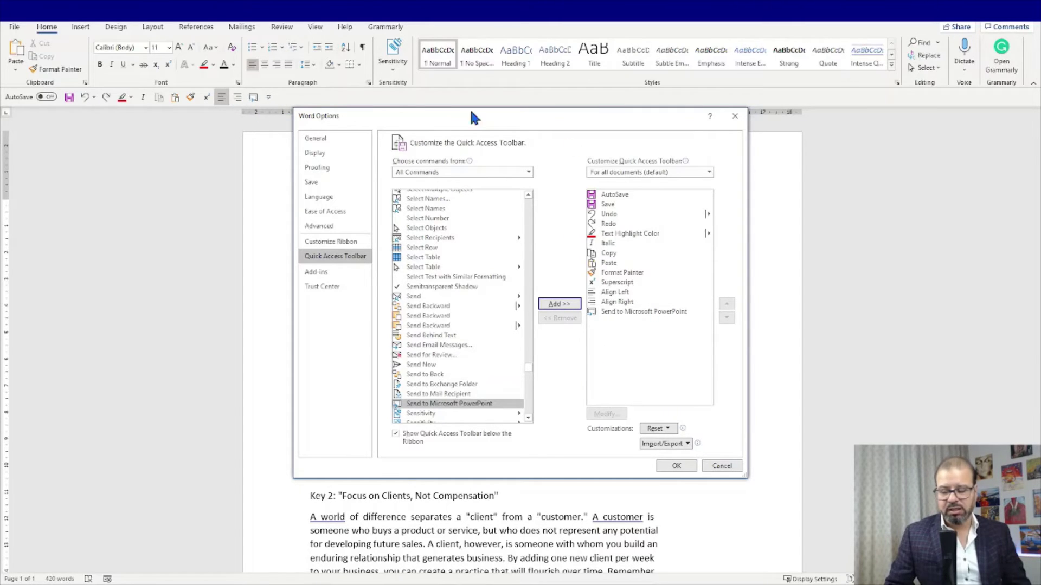
{"action": "left_click", "coordinate": [676, 466]}
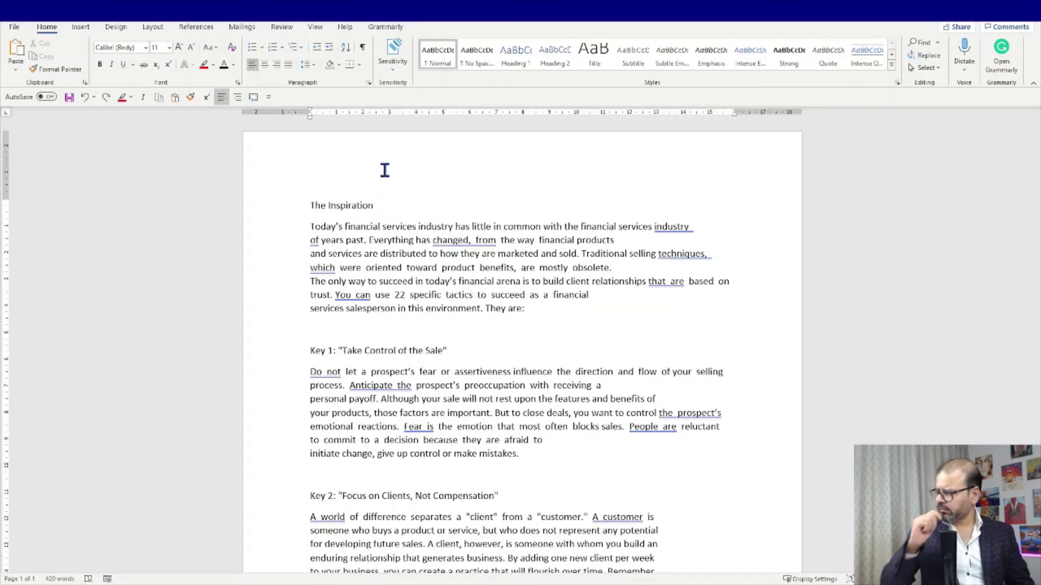
Step: Apply Heading 1 to The Inspiration, Key 1 and Key 2 title lines
{"action": "left_click", "coordinate": [305, 209]}
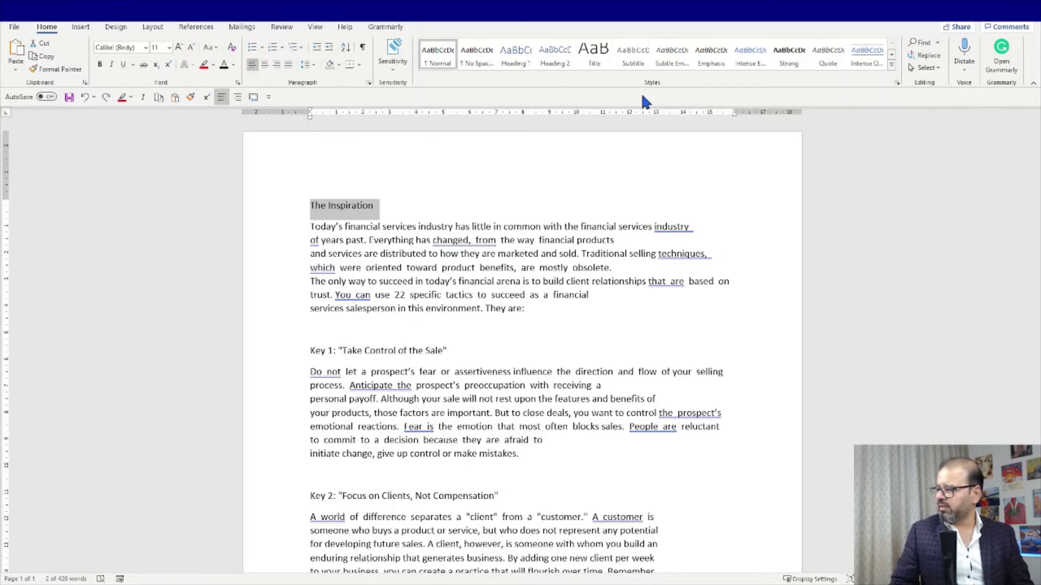
{"action": "left_click", "coordinate": [515, 62]}
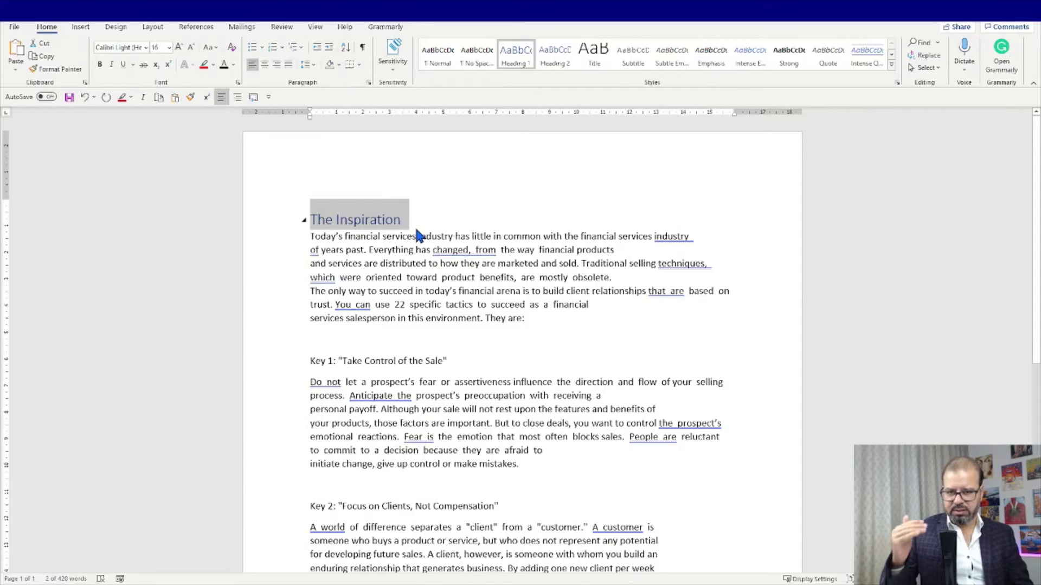
{"action": "left_click", "coordinate": [457, 236]}
{"action": "left_click_drag", "start_coordinate": [458, 360], "coordinate": [279, 358]}
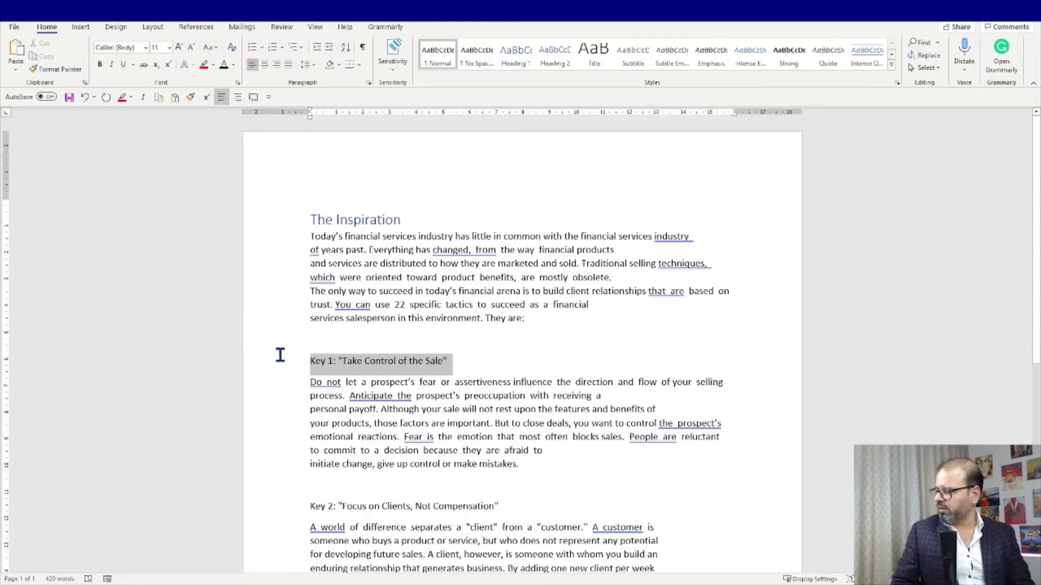
{"action": "left_click", "coordinate": [516, 59]}
{"action": "scroll", "coordinate": [500, 396], "scroll_direction": "down", "scroll_amount": 3}
{"action": "left_click_drag", "start_coordinate": [502, 369], "coordinate": [291, 355]}
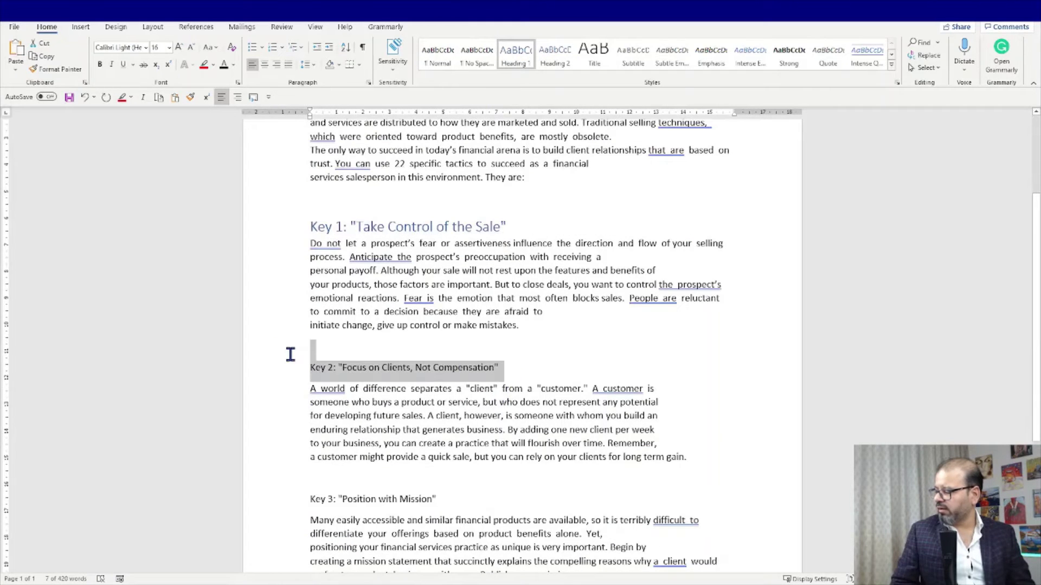
{"action": "left_click", "coordinate": [516, 58]}
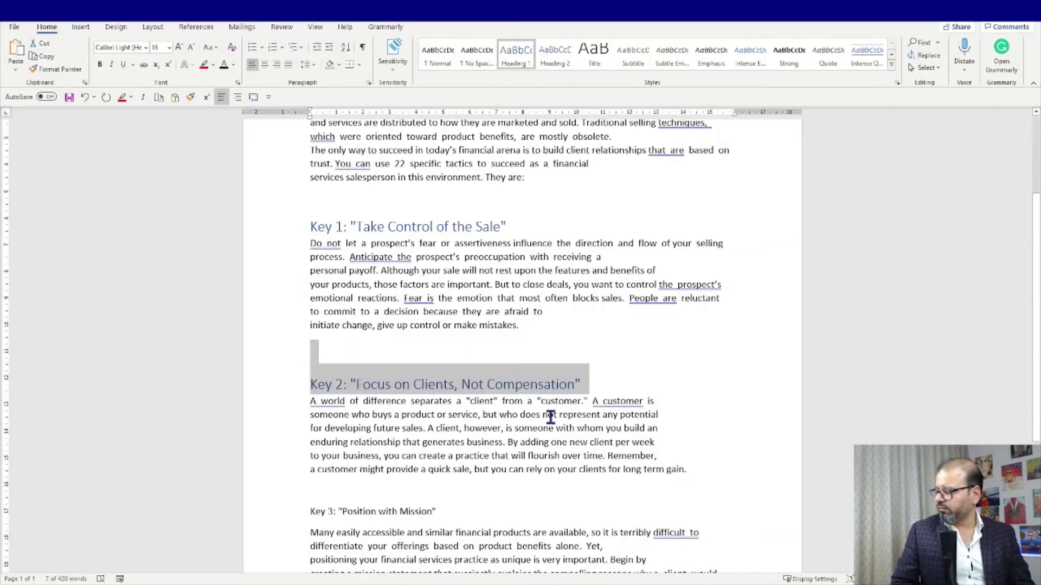
{"action": "left_click", "coordinate": [550, 416]}
Step: Apply Heading 1 to the Key 3 and Key 4 title lines
{"action": "scroll", "coordinate": [524, 410], "scroll_direction": "up", "scroll_amount": 3}
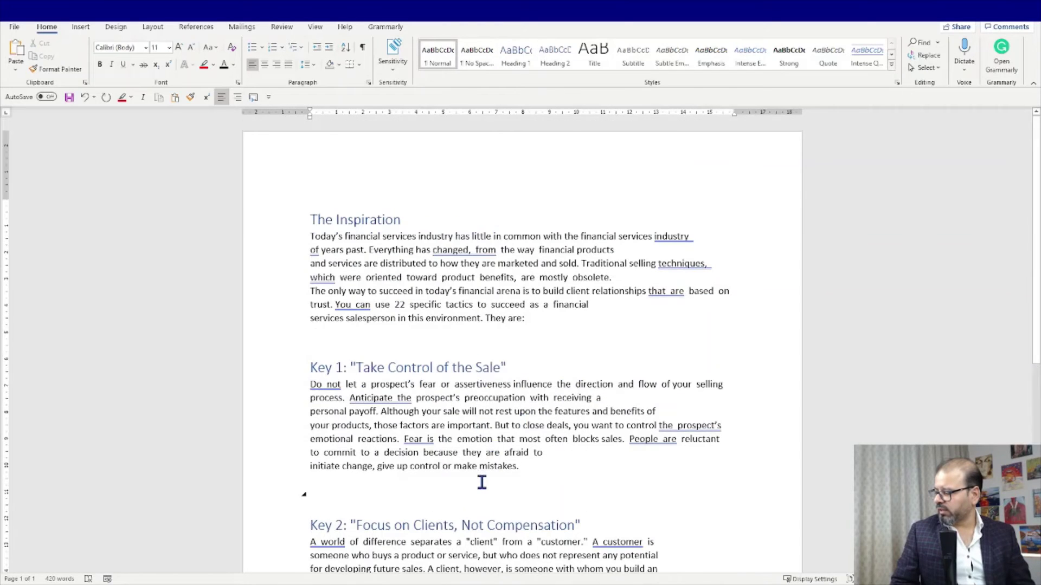
{"action": "scroll", "coordinate": [425, 388], "scroll_direction": "down", "scroll_amount": 5}
{"action": "left_click", "coordinate": [284, 369]}
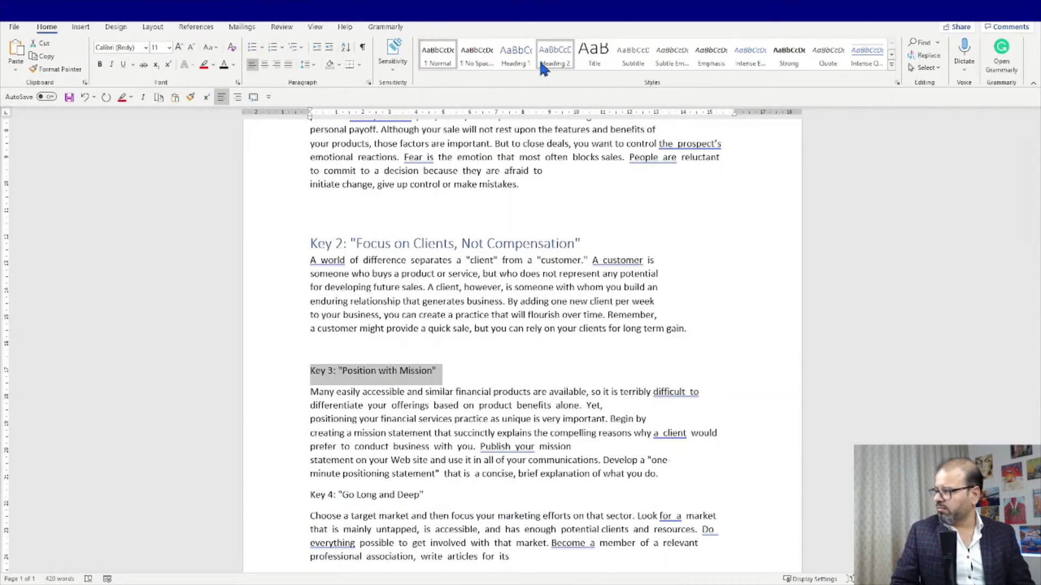
{"action": "left_click", "coordinate": [524, 57]}
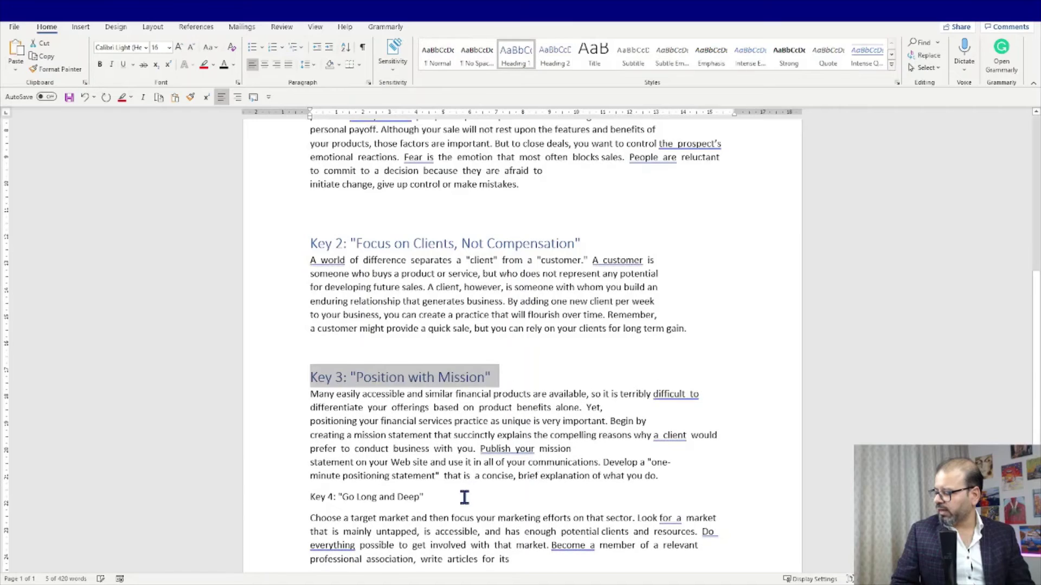
{"action": "left_click_drag", "start_coordinate": [464, 497], "coordinate": [306, 495]}
{"action": "left_click", "coordinate": [525, 57]}
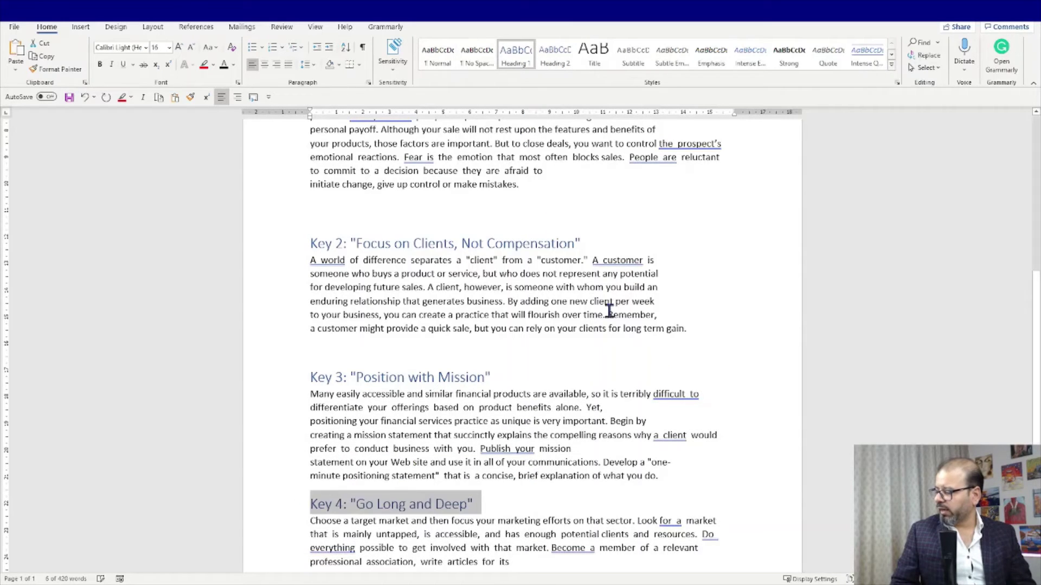
{"action": "left_click", "coordinate": [692, 374]}
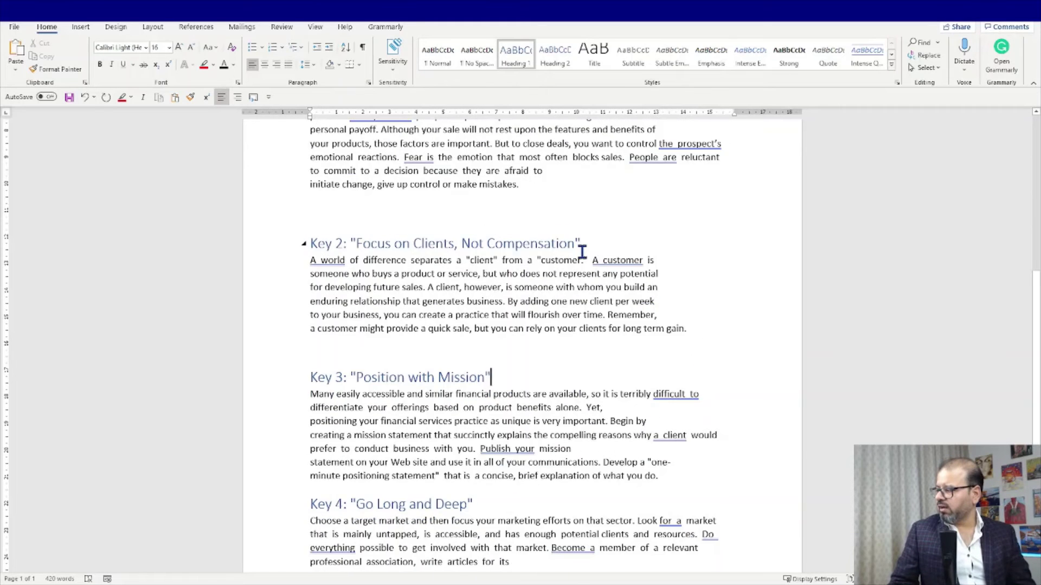
{"action": "scroll", "coordinate": [582, 250], "scroll_direction": "up", "scroll_amount": 5}
{"action": "left_click", "coordinate": [310, 237]}
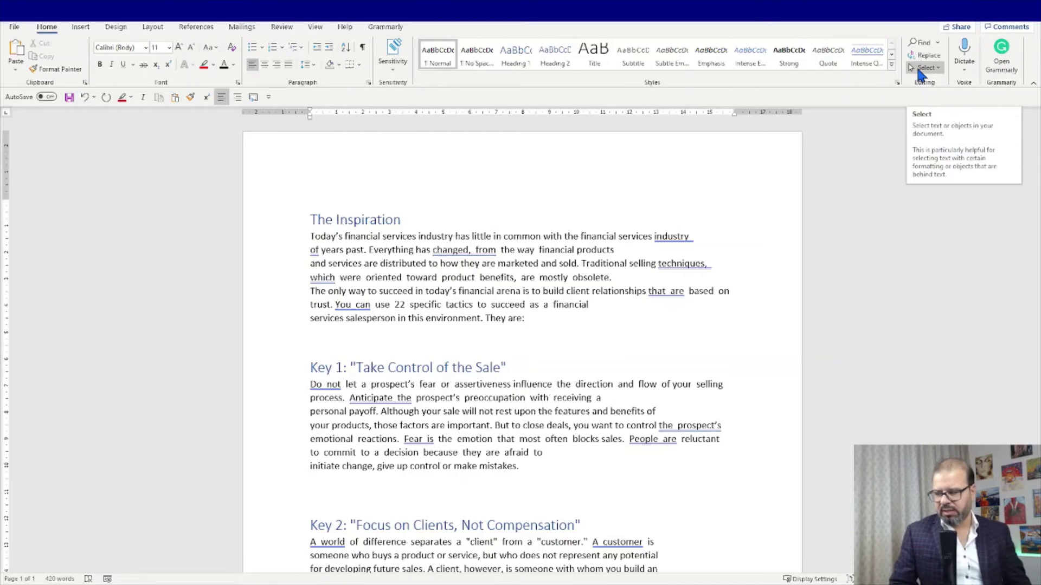
Step: Select all text formatted like the body paragraphs and apply Heading 2 to it
{"action": "left_click", "coordinate": [939, 68]}
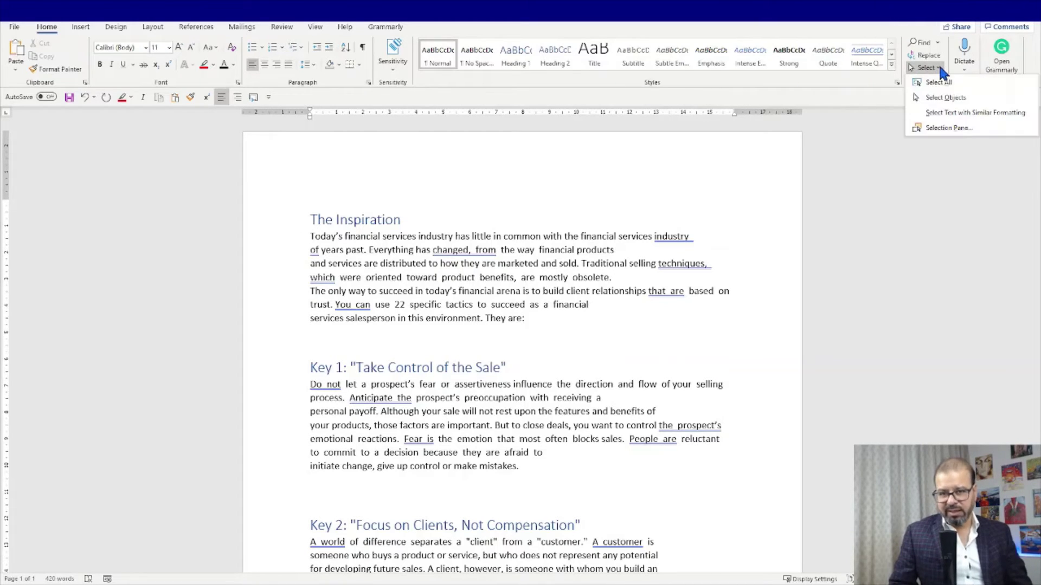
{"action": "left_click", "coordinate": [945, 113]}
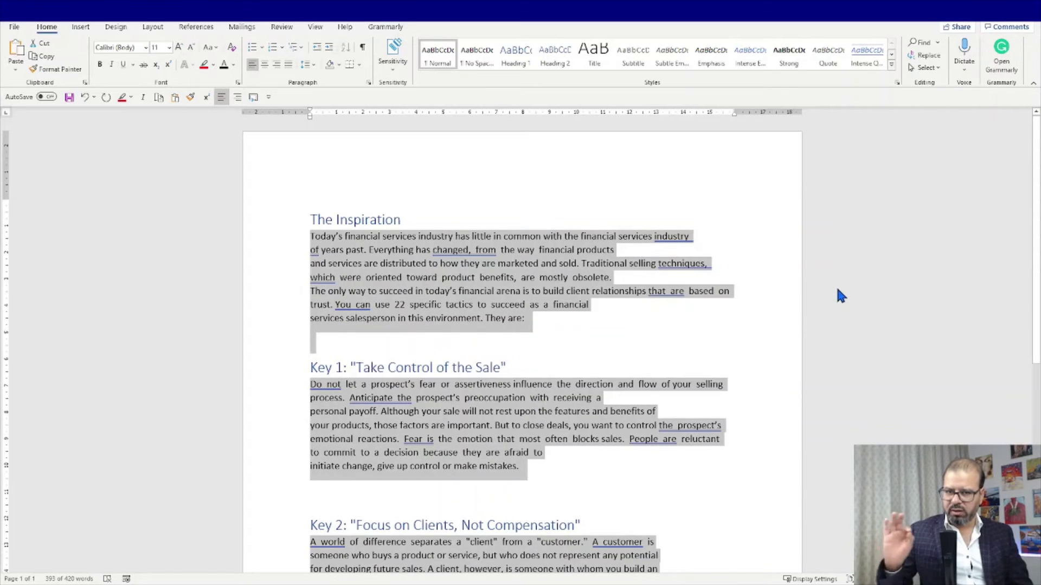
{"action": "left_click", "coordinate": [557, 59]}
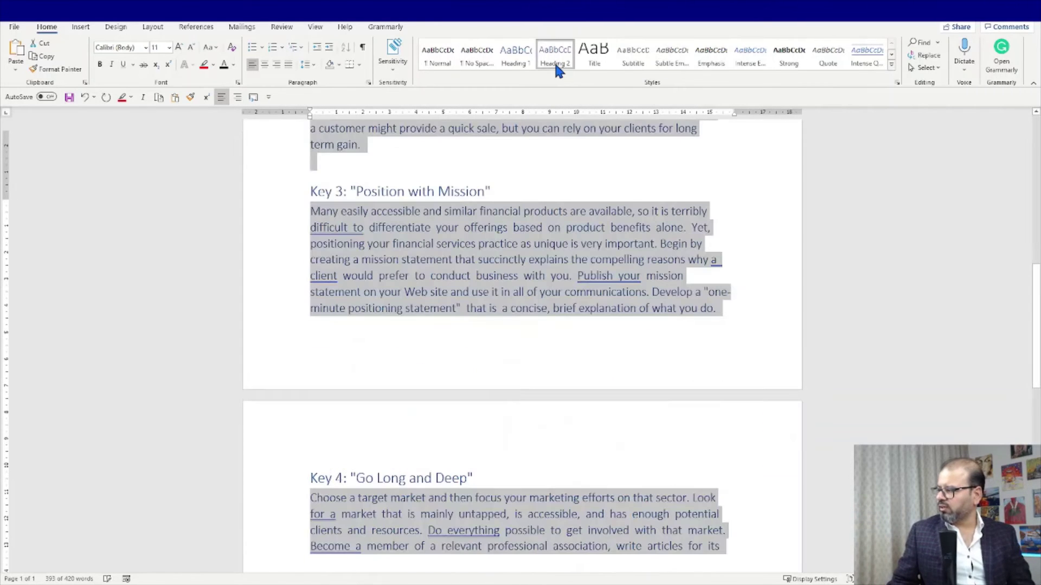
Step: Delete the empty lines directly above the Key 1 and Key 2 headings
{"action": "left_click", "coordinate": [554, 60]}
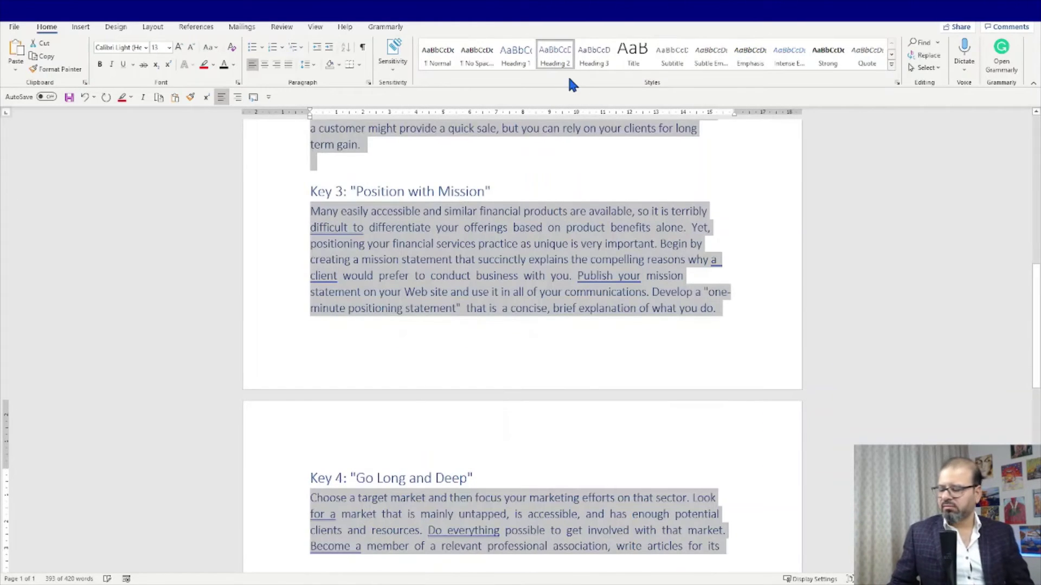
{"action": "scroll", "coordinate": [665, 239], "scroll_direction": "down", "scroll_amount": 3}
{"action": "scroll", "coordinate": [665, 239], "scroll_direction": "down", "scroll_amount": 3}
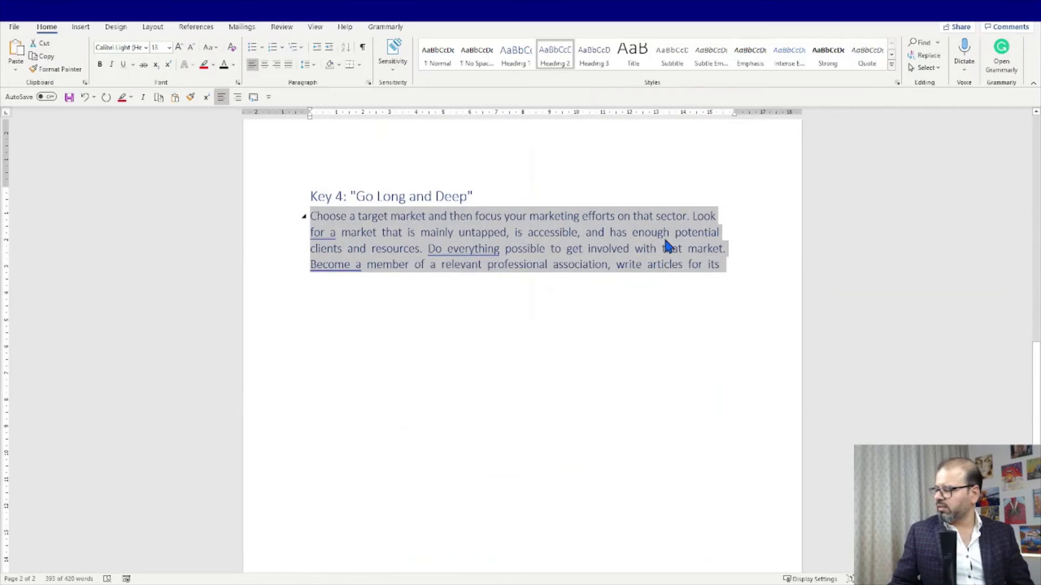
{"action": "scroll", "coordinate": [668, 238], "scroll_direction": "down", "scroll_amount": 2}
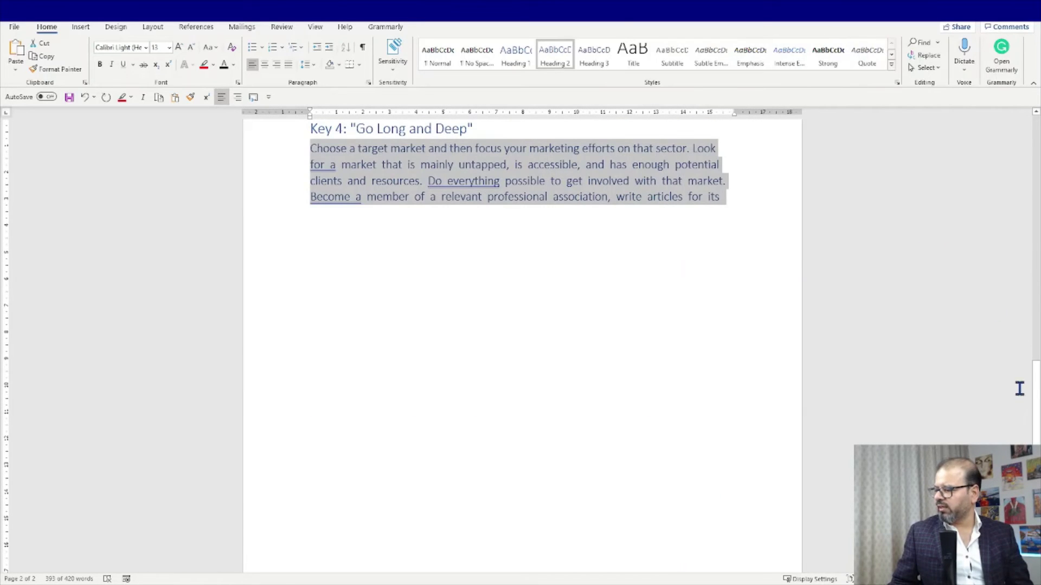
{"action": "scroll", "coordinate": [1029, 358], "scroll_direction": "up", "scroll_amount": 1}
{"action": "scroll", "coordinate": [1004, 194], "scroll_direction": "up", "scroll_amount": 15}
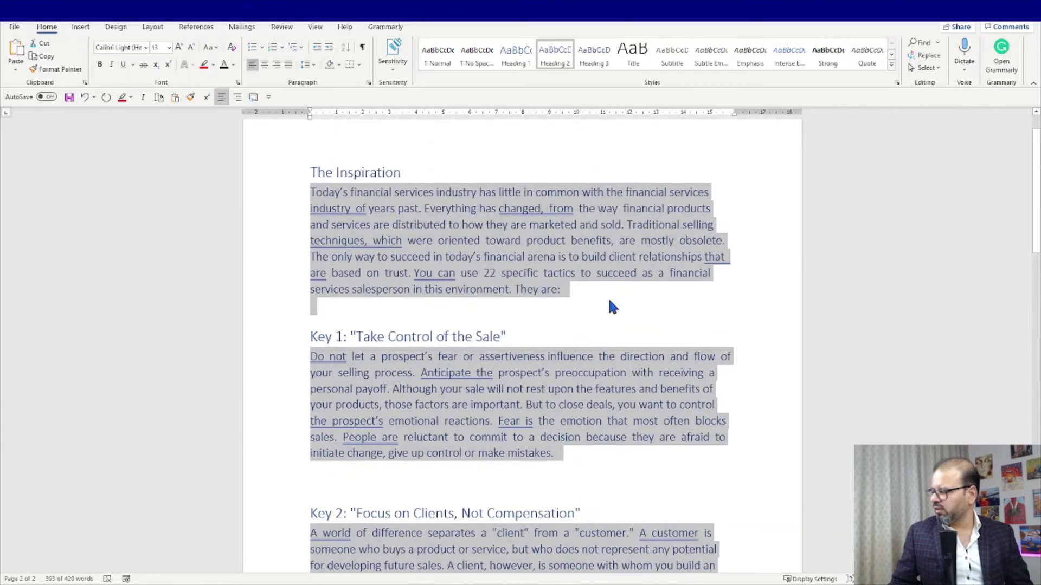
{"action": "left_click", "coordinate": [499, 314]}
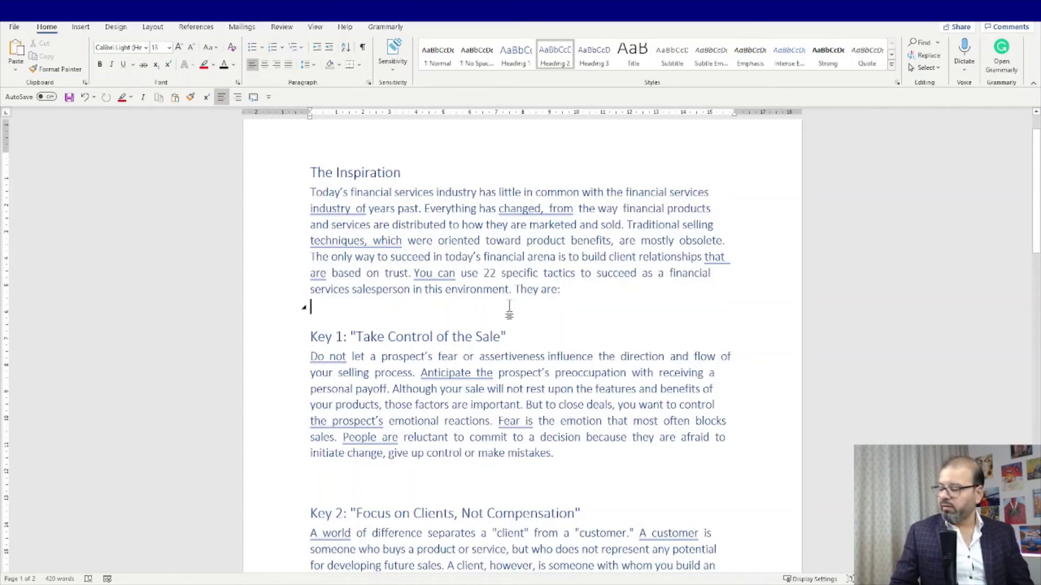
{"action": "left_click", "coordinate": [325, 333]}
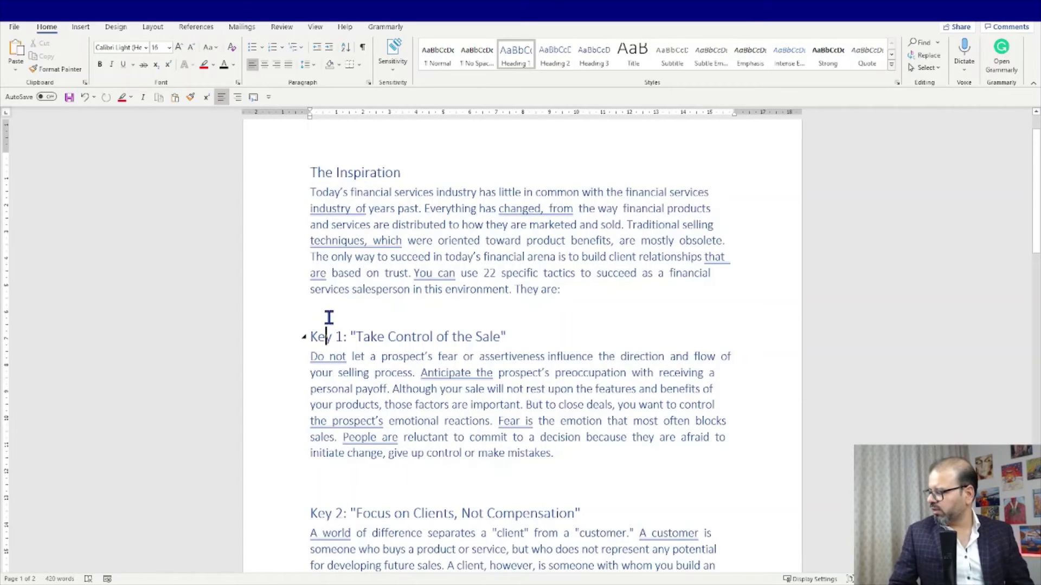
{"action": "left_click", "coordinate": [329, 311]}
{"action": "key", "text": "BackSpace"}
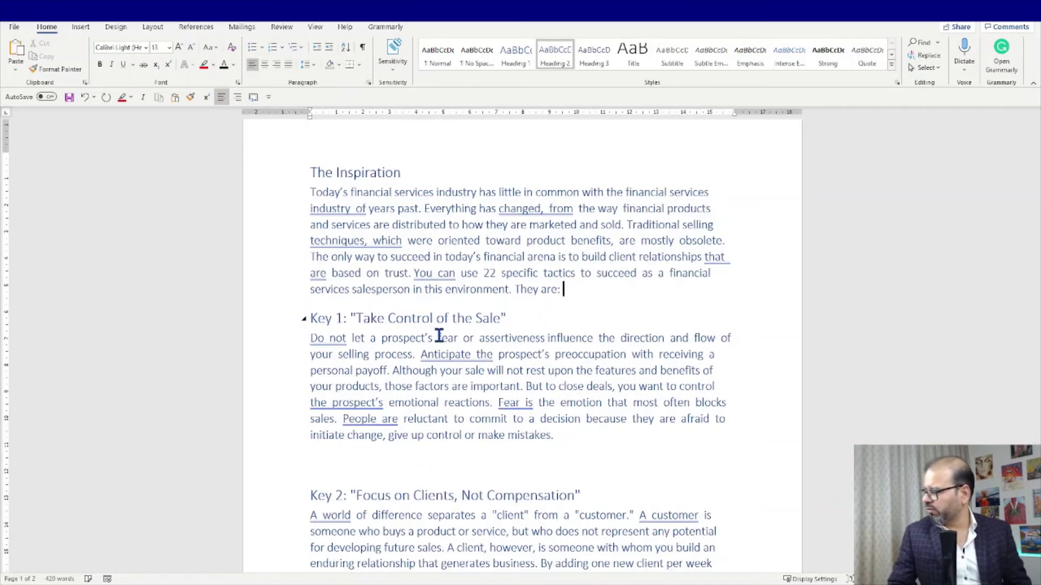
{"action": "left_click", "coordinate": [403, 461]}
{"action": "key", "text": "BackSpace"}
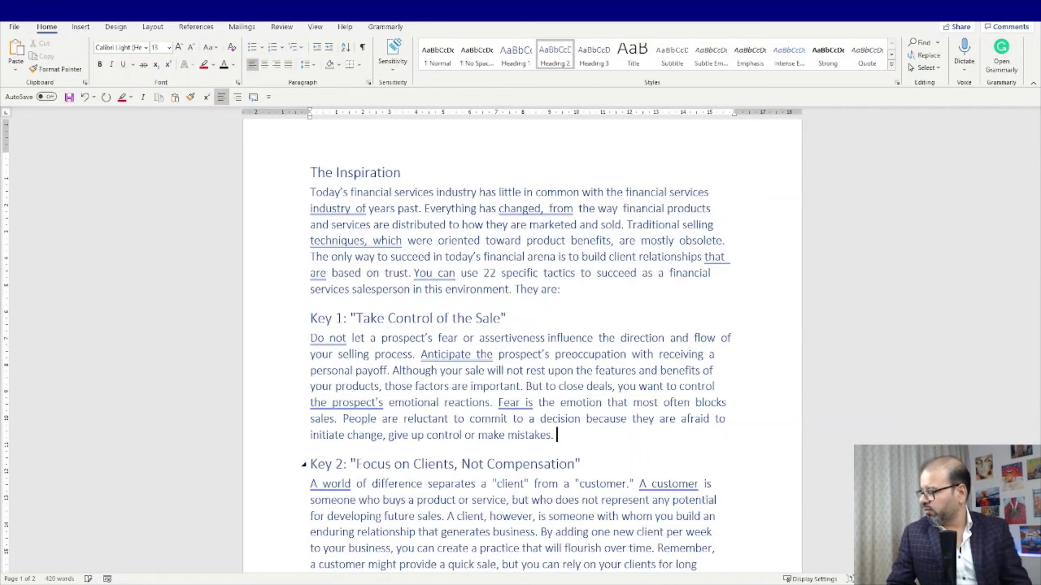
Step: Check the spacing around the Key 3 and Key 4 headings
{"action": "scroll", "coordinate": [399, 461], "scroll_direction": "down", "scroll_amount": 5}
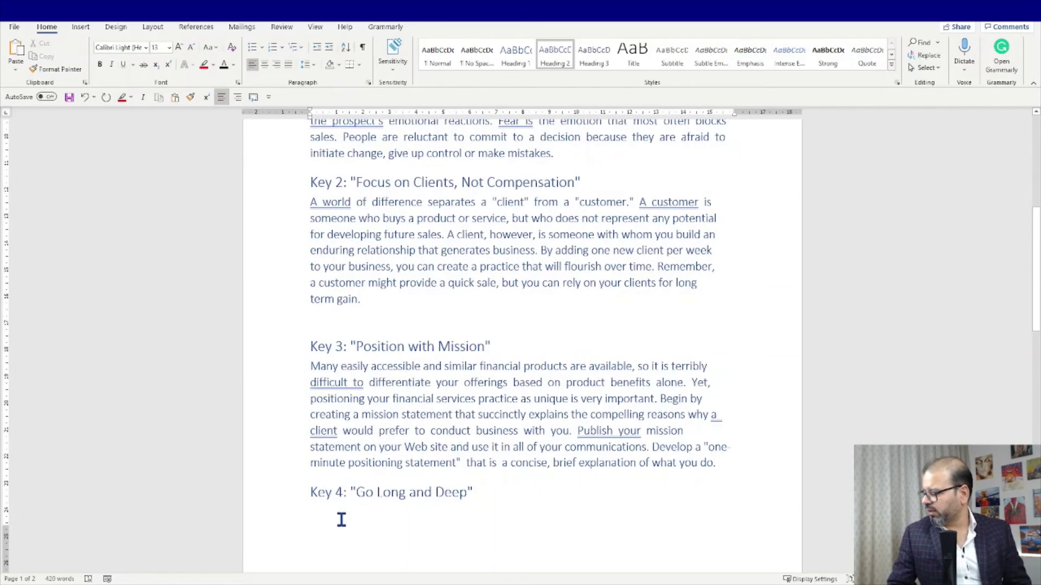
{"action": "left_click", "coordinate": [339, 515]}
{"action": "scroll", "coordinate": [343, 517], "scroll_direction": "up", "scroll_amount": 3}
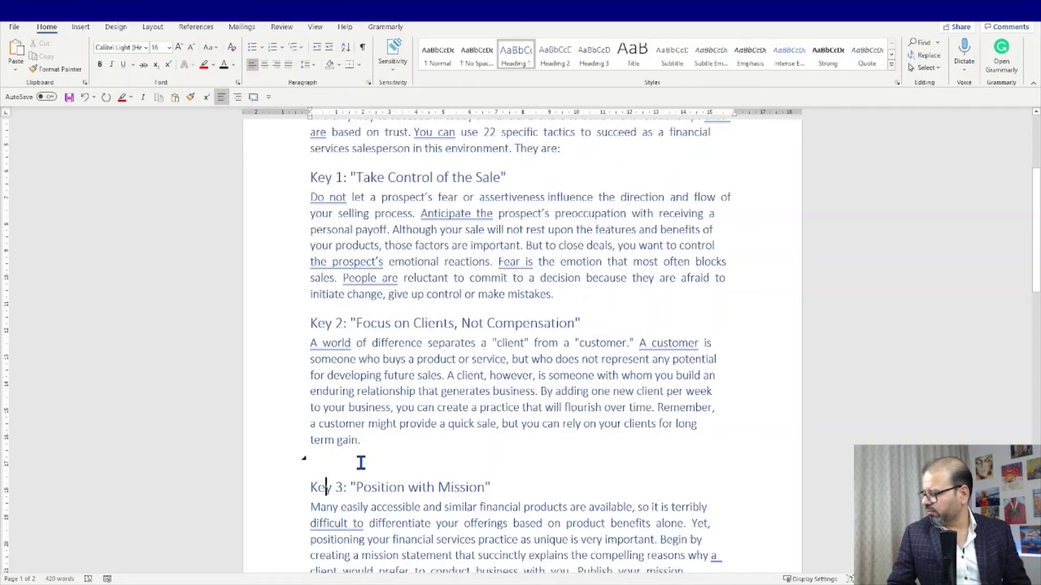
{"action": "scroll", "coordinate": [360, 463], "scroll_direction": "down", "scroll_amount": 4}
{"action": "scroll", "coordinate": [361, 465], "scroll_direction": "down", "scroll_amount": 3}
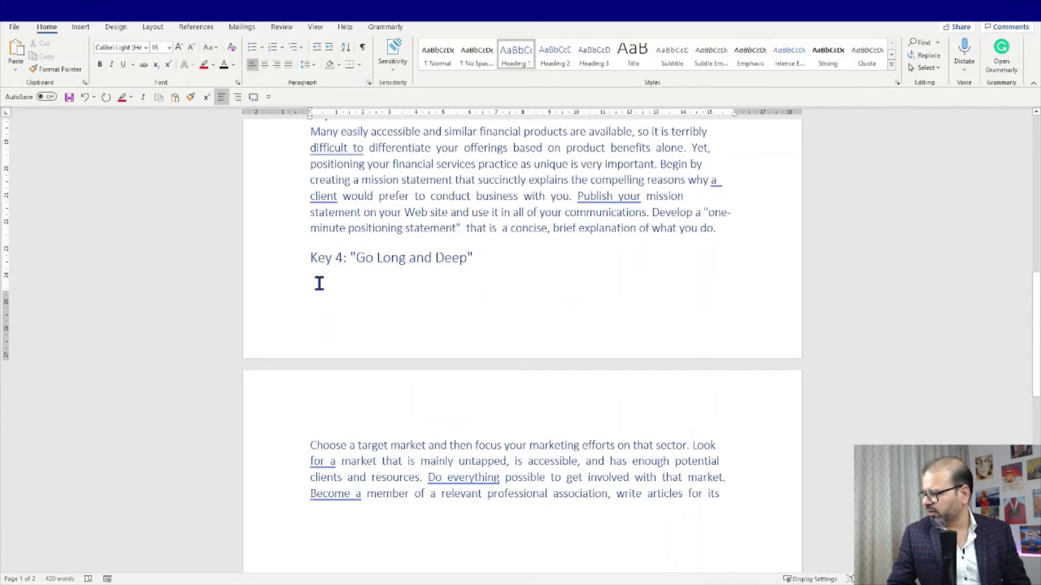
{"action": "left_click", "coordinate": [318, 258]}
{"action": "left_click", "coordinate": [318, 235]}
{"action": "scroll", "coordinate": [319, 247], "scroll_direction": "up", "scroll_amount": 9}
{"action": "scroll", "coordinate": [331, 249], "scroll_direction": "down", "scroll_amount": 6}
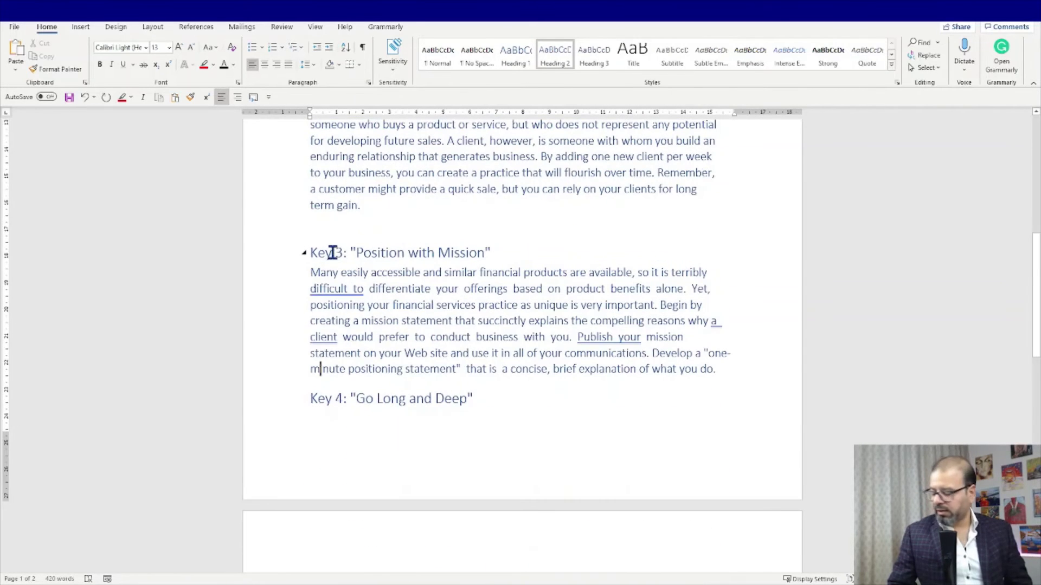
Step: Select the whole document, set the font size to 10 pt, then deselect
{"action": "key", "text": "ctrl+a"}
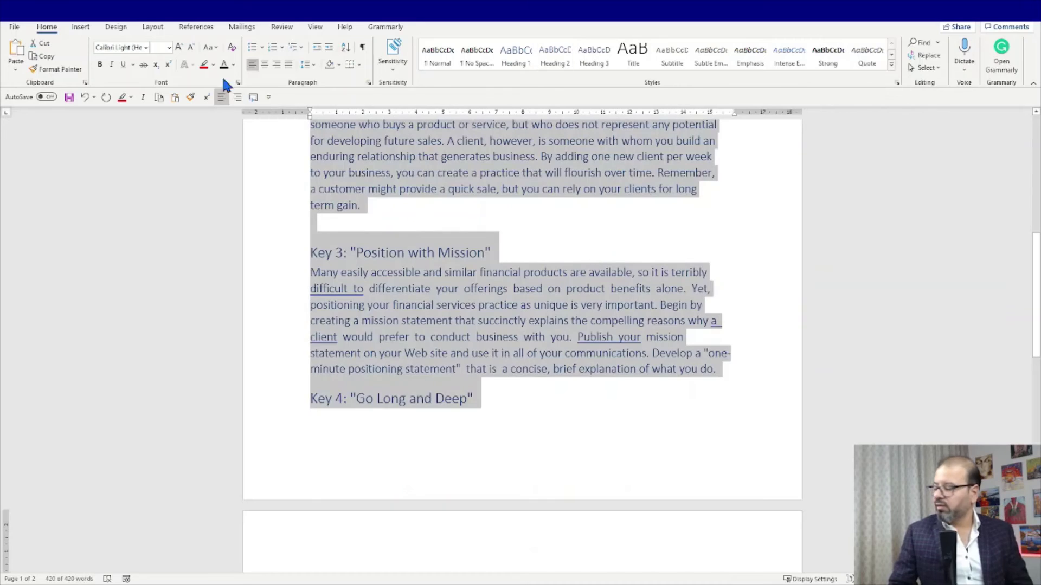
{"action": "left_click", "coordinate": [169, 47]}
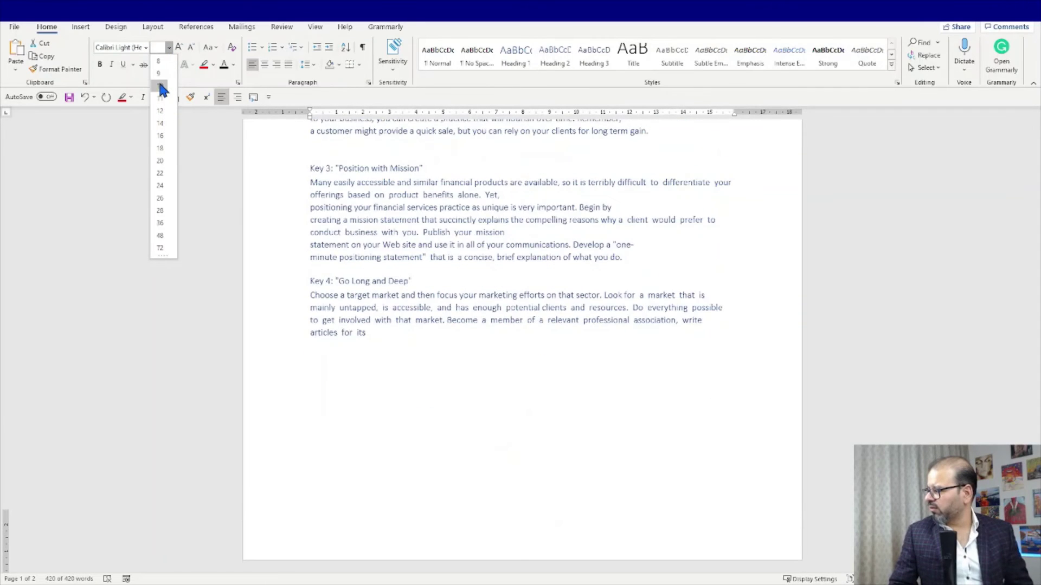
{"action": "left_click", "coordinate": [160, 85]}
{"action": "scroll", "coordinate": [481, 274], "scroll_direction": "up", "scroll_amount": 5}
{"action": "left_click", "coordinate": [483, 245]}
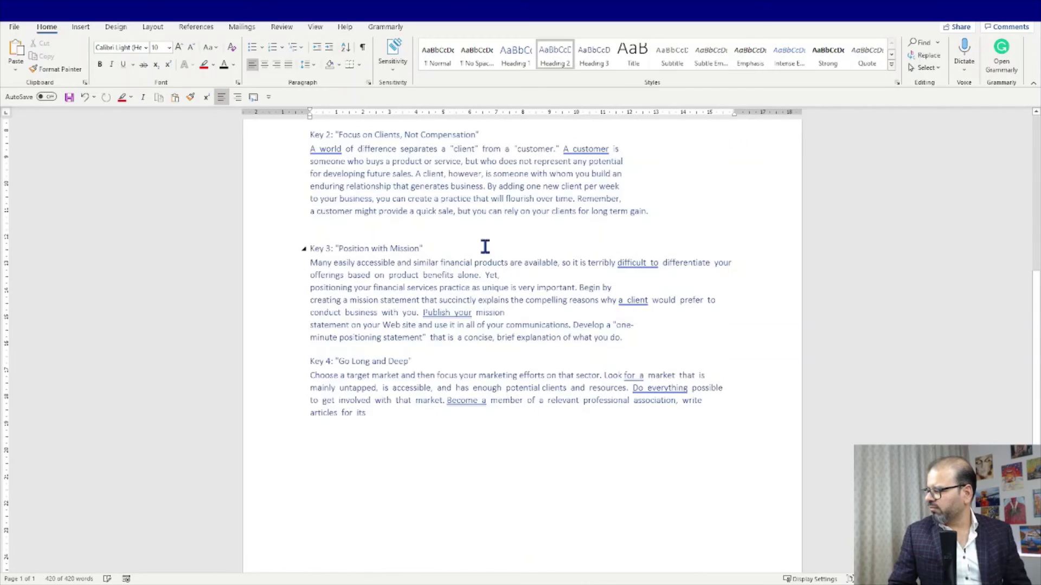
{"action": "scroll", "coordinate": [485, 247], "scroll_direction": "up", "scroll_amount": 8}
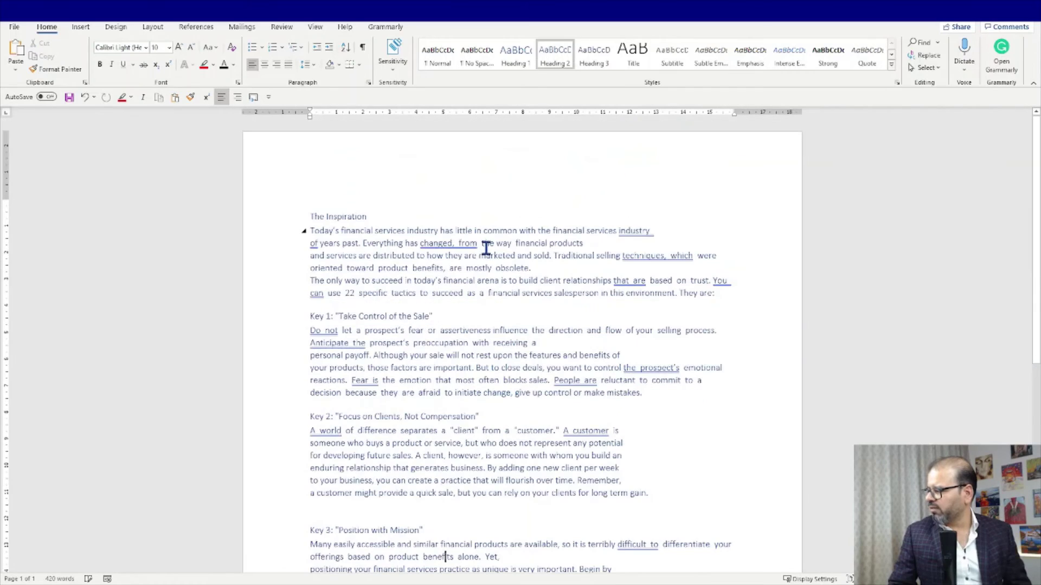
{"action": "left_click", "coordinate": [454, 232]}
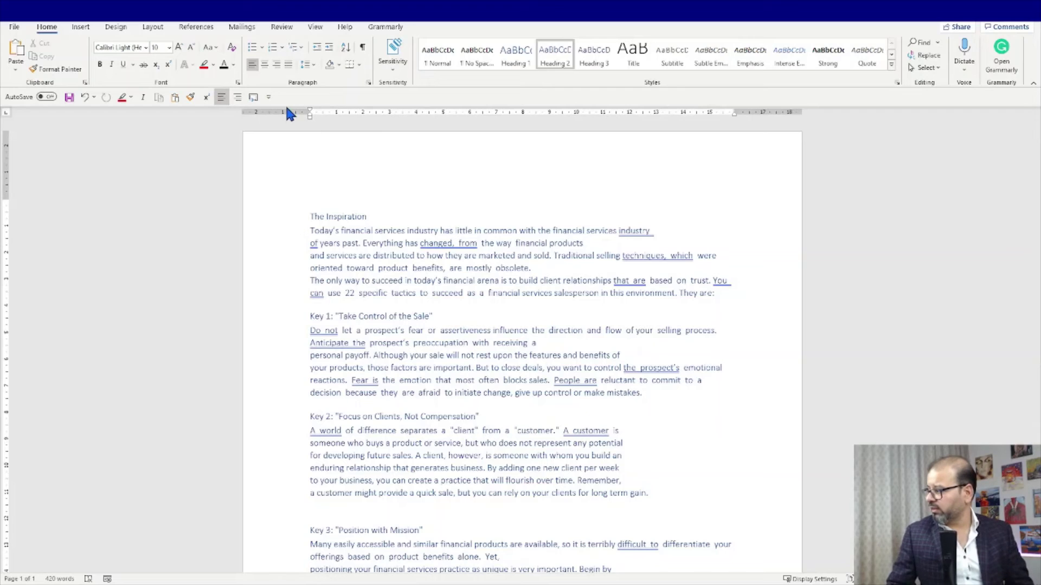
Step: Send the document to PowerPoint and review the slides The Inspiration through Key 4
{"action": "left_click", "coordinate": [253, 97]}
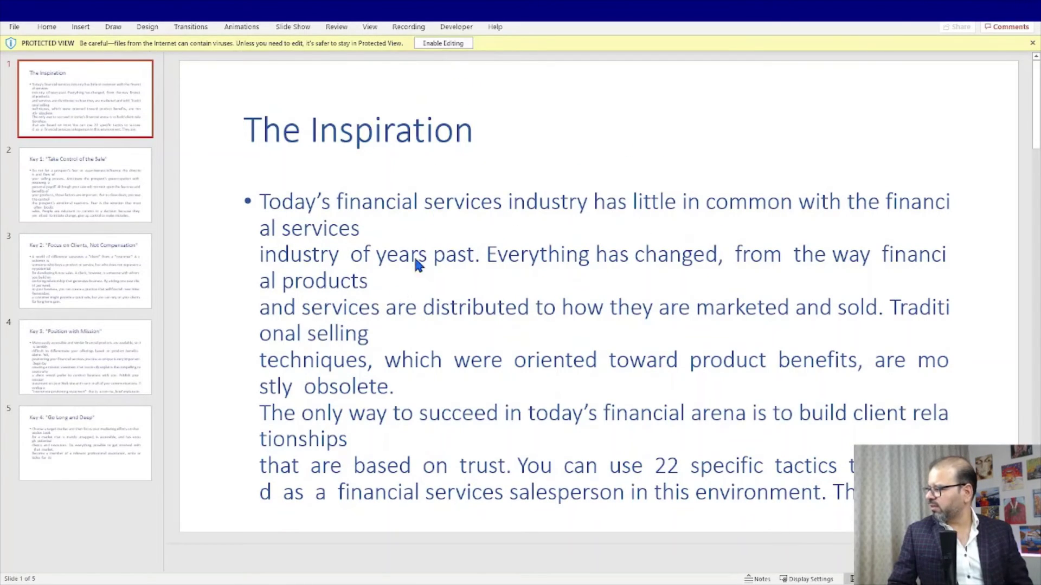
{"action": "left_click", "coordinate": [143, 198]}
{"action": "left_click", "coordinate": [111, 247]}
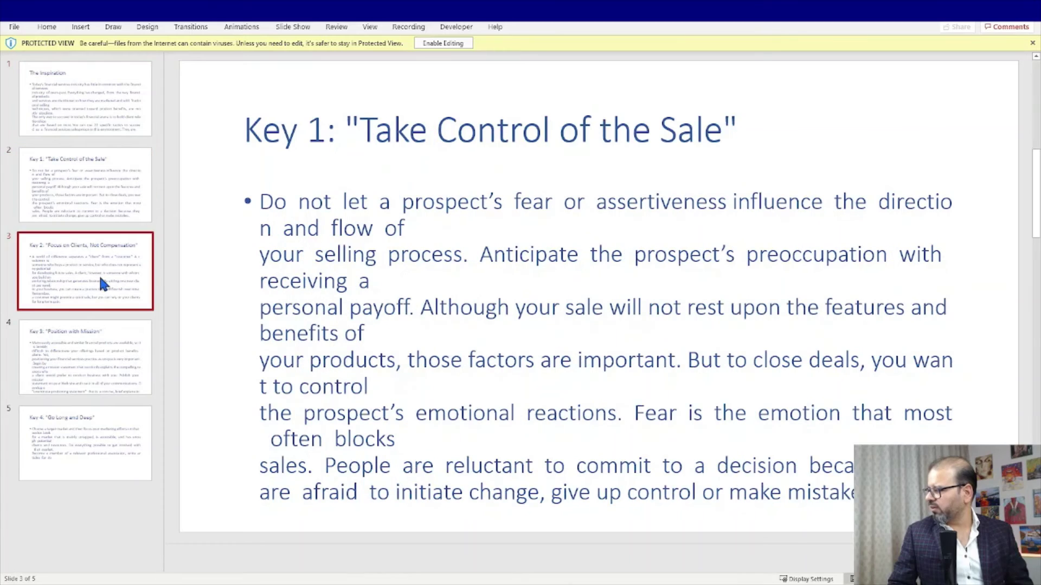
{"action": "left_click", "coordinate": [98, 353]}
{"action": "left_click", "coordinate": [103, 424]}
{"action": "left_click", "coordinate": [85, 121]}
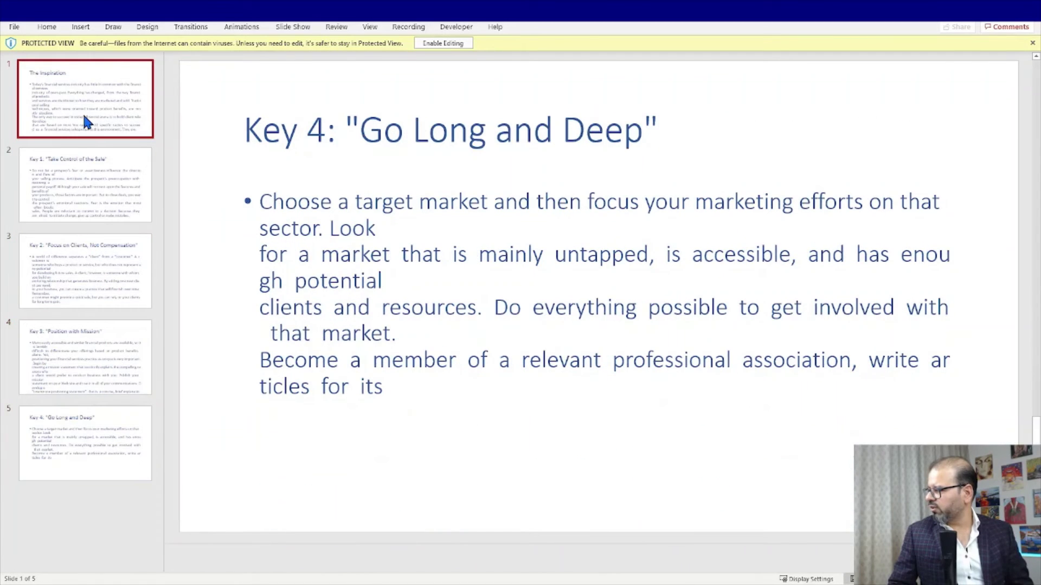